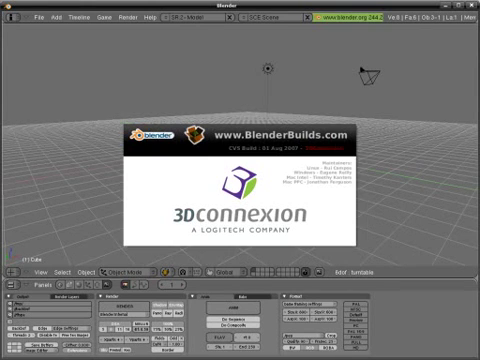
Step: Close the 3Dconnexion splash screen
{"action": "left_click", "coordinate": [261, 205]}
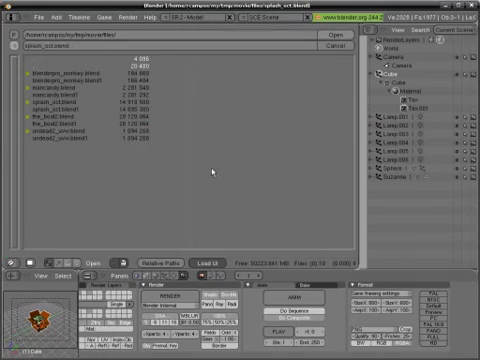
Step: Load splash_sct.blend, select the ground plane, and orbit around the tree scene
{"action": "key", "text": "Return"}
{"action": "right_click", "coordinate": [228, 159]}
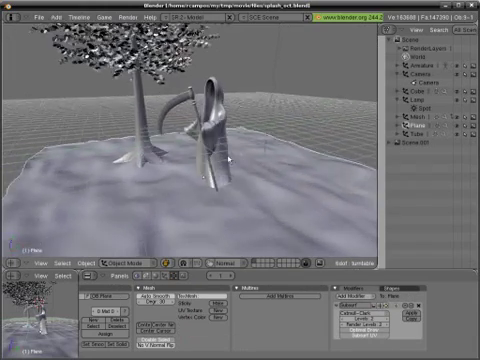
{"action": "middle_click_drag", "start_coordinate": [228, 158], "coordinate": [228, 159]}
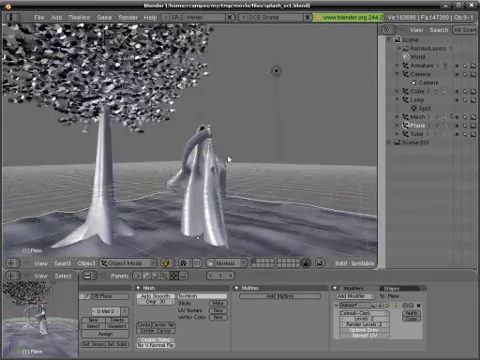
{"action": "left_click", "coordinate": [39, 18]}
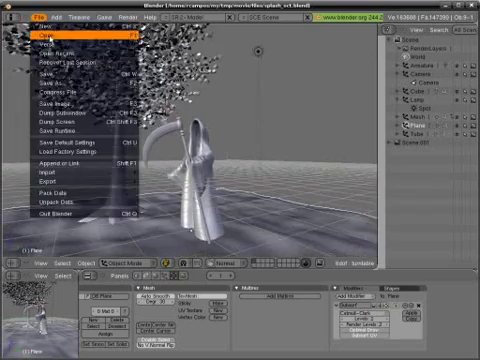
Step: Open undead2_uvw.blend from the File menu's file browser
{"action": "left_click", "coordinate": [48, 34]}
{"action": "double_click", "coordinate": [60, 115]}
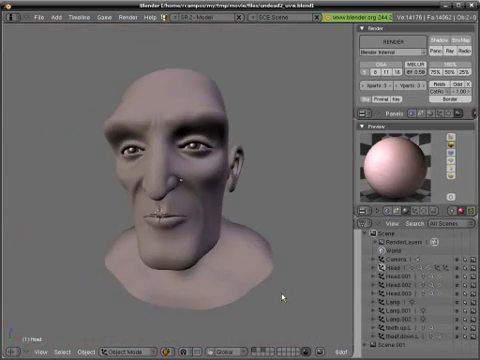
Step: Open mancandy.blend and rotate the character's left arm bone
{"action": "key", "text": "F1"}
{"action": "left_click", "coordinate": [328, 37]}
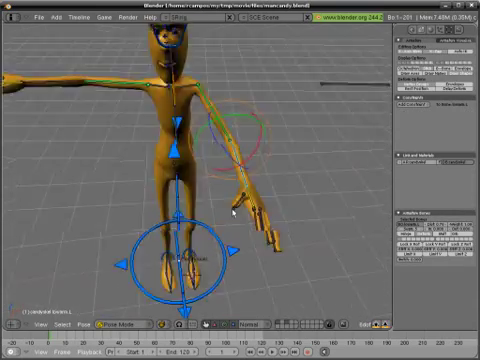
{"action": "right_click", "coordinate": [289, 211]}
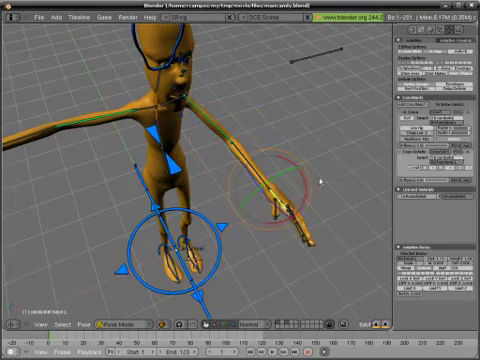
{"action": "left_click", "coordinate": [305, 215]}
Step: Rotate the neck bone, straighten the arm and rotate the upper arm, viewing from the side
{"action": "right_click", "coordinate": [172, 70]}
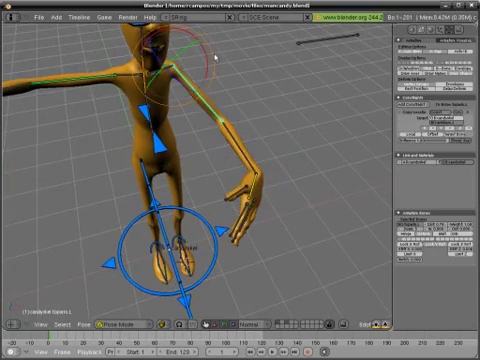
{"action": "left_click", "coordinate": [225, 100]}
{"action": "middle_click_drag", "start_coordinate": [238, 142], "coordinate": [130, 137]}
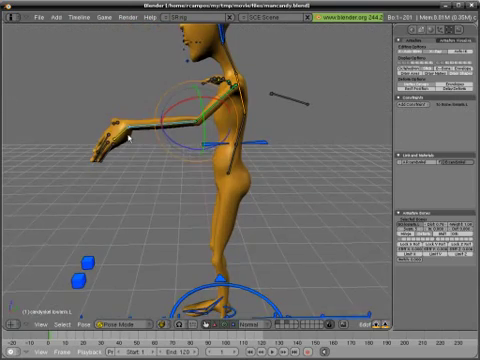
{"action": "key", "text": "shift+i"}
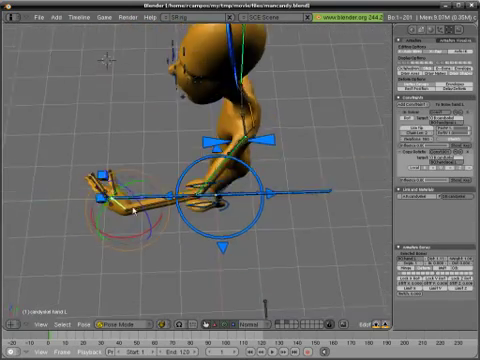
{"action": "left_click", "coordinate": [148, 252]}
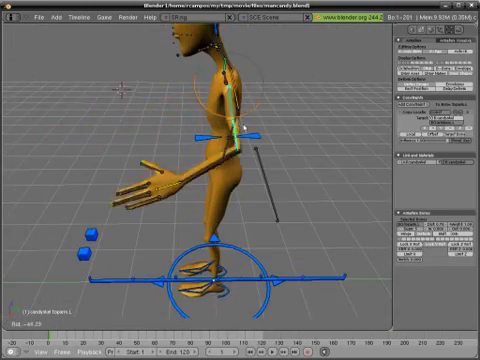
{"action": "left_click", "coordinate": [244, 127]}
{"action": "middle_click_drag", "start_coordinate": [244, 127], "coordinate": [143, 141]}
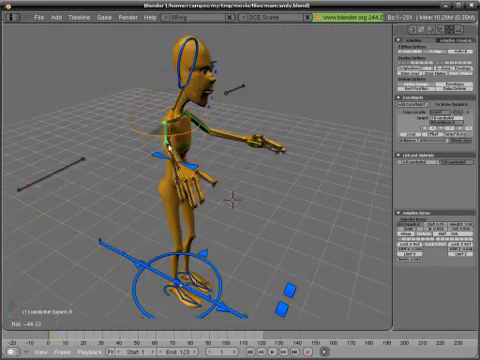